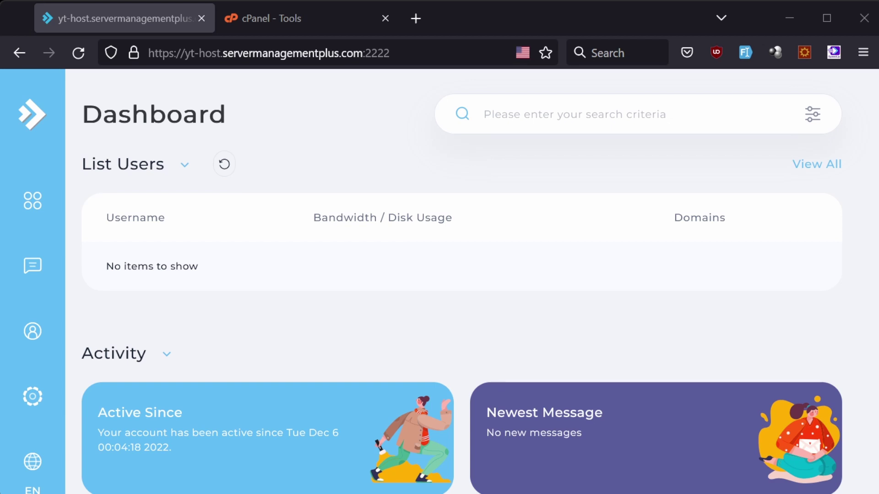
Open DirectAdmin's Updates page under Support & Help, showing version 1.645.
{"action": "left_click", "coordinate": [33, 200]}
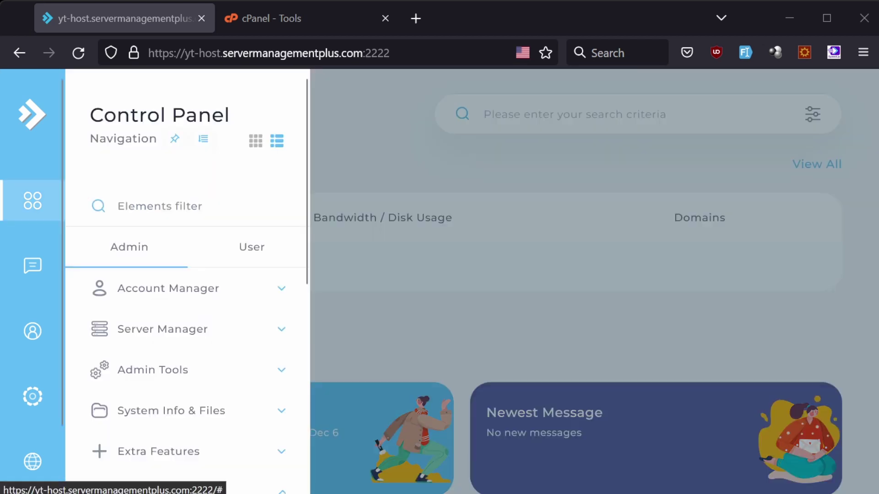
{"action": "scroll", "coordinate": [188, 274], "scroll_direction": "down", "scroll_amount": 3}
{"action": "scroll", "coordinate": [188, 275], "scroll_direction": "down", "scroll_amount": 3}
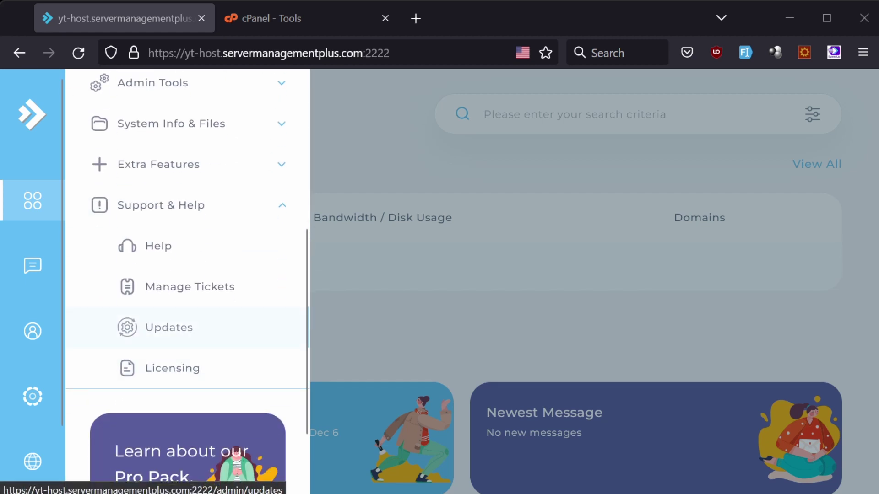
{"action": "left_click", "coordinate": [169, 327]}
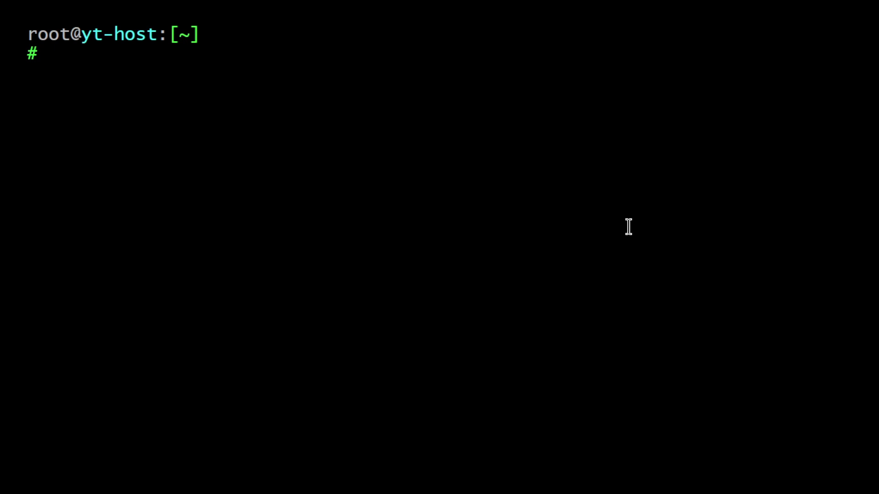
Look up DirectAdmin's current max_username_length, which is 10.
{"action": "type", "text": "/usr/local/"}
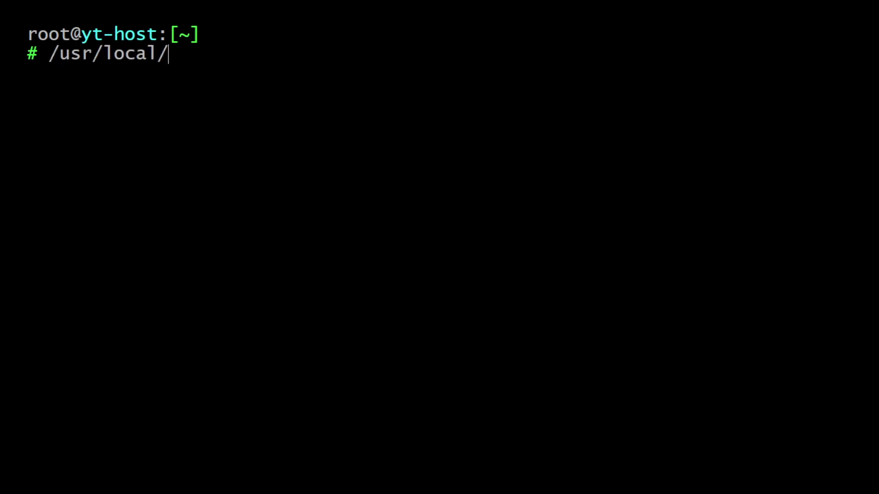
{"action": "type", "text": "directadmin/directadmin "}
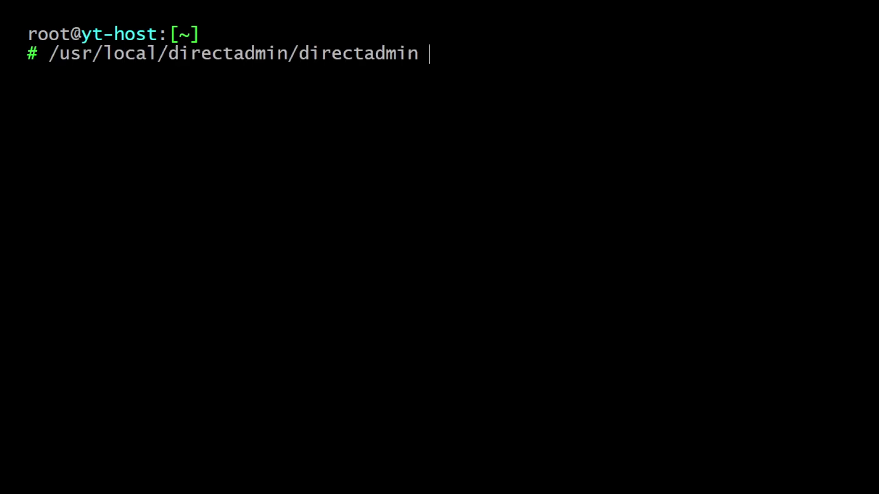
{"action": "type", "text": "c | grep max_username_length"}
{"action": "key", "text": "Return"}
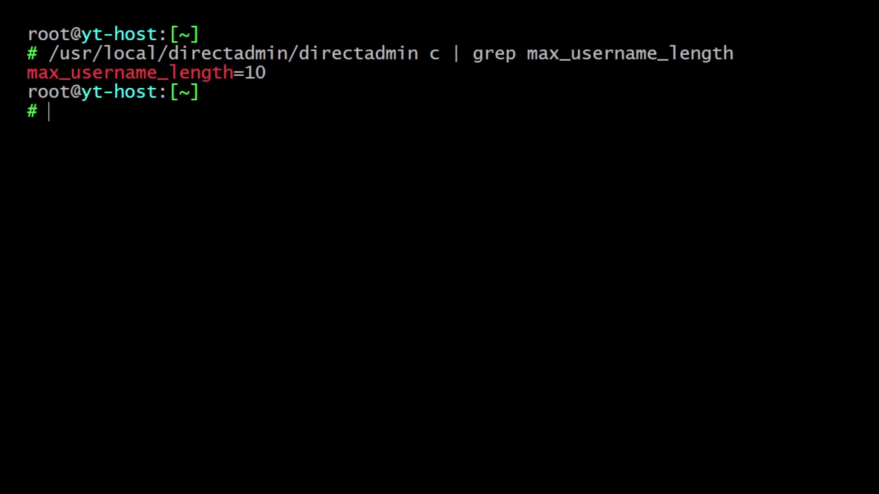
{"action": "left_click_drag", "start_coordinate": [244, 72], "coordinate": [265, 73]}
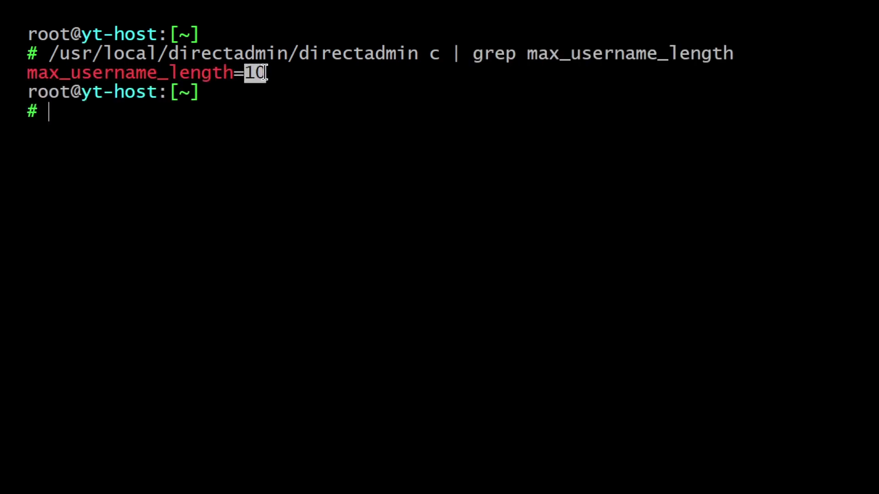
{"action": "left_click", "coordinate": [92, 111]}
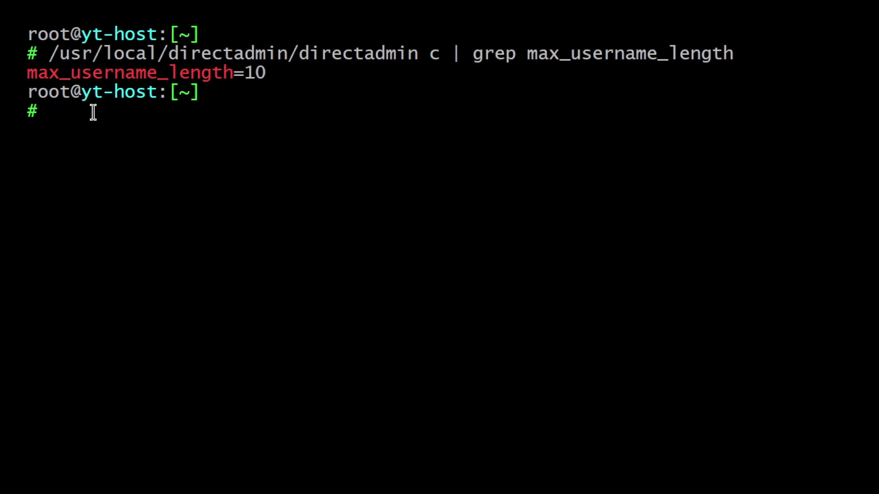
Set max_username_length to 16 and restart DirectAdmin.
{"action": "type", "text": "/usr/local/directadmin/directadmin"}
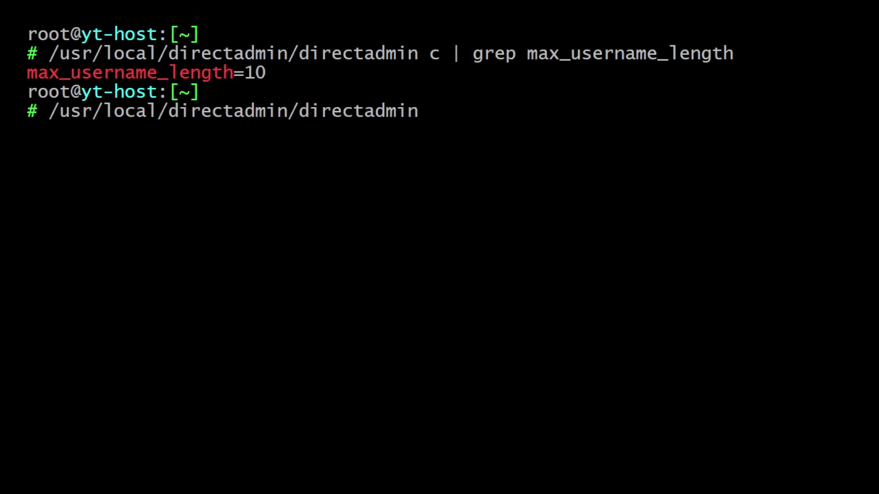
{"action": "type", "text": "set"}
{"action": "type", "text": "max_username_length"}
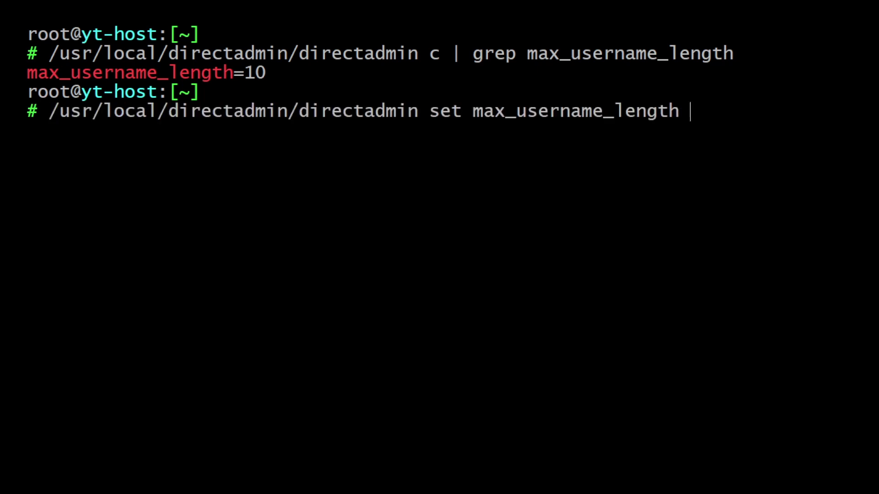
{"action": "type", "text": "16 restart"}
{"action": "key", "text": "Return"}
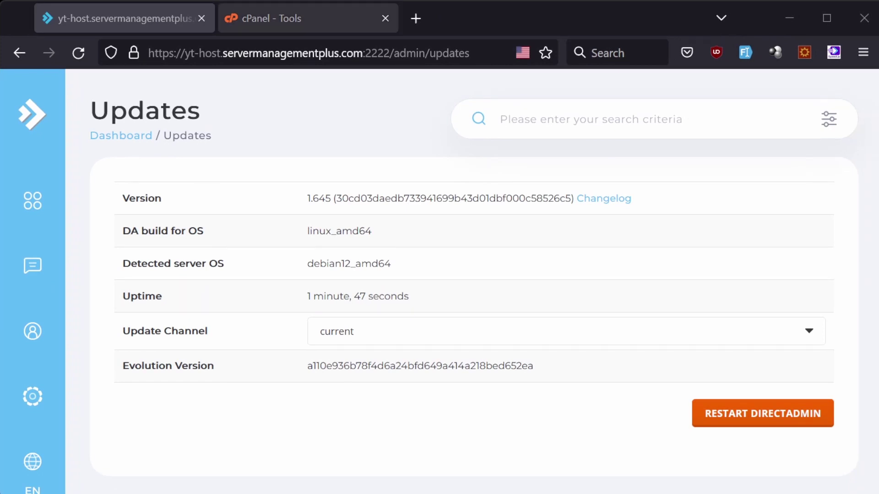
Find and open cPanel's Backup tool with a 'backup' tools search.
{"action": "left_click", "coordinate": [284, 18]}
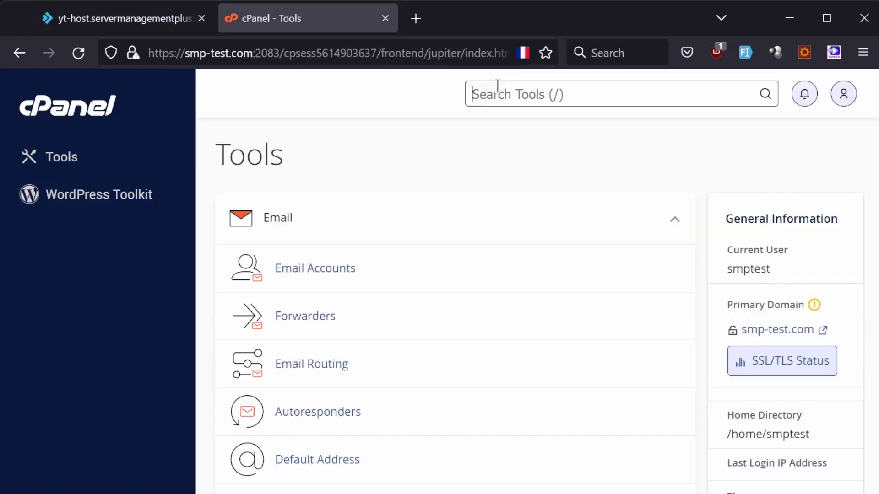
{"action": "left_click", "coordinate": [497, 86]}
{"action": "type", "text": "backup"}
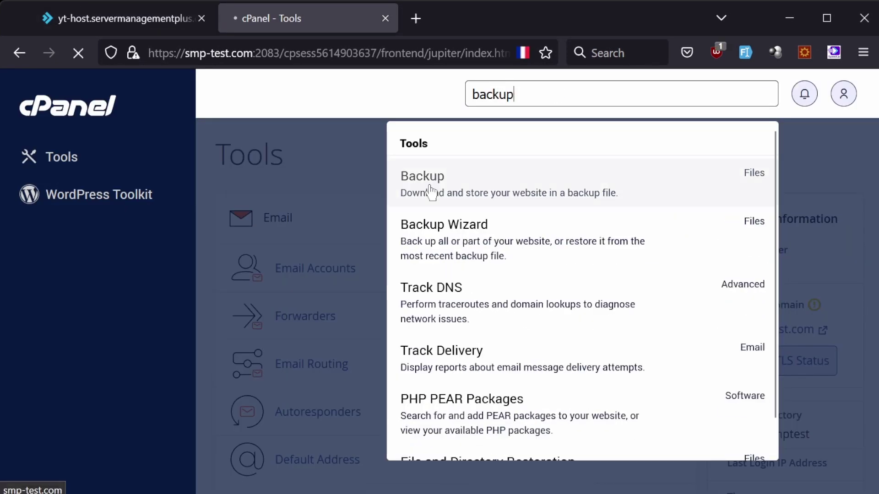
{"action": "left_click", "coordinate": [429, 188]}
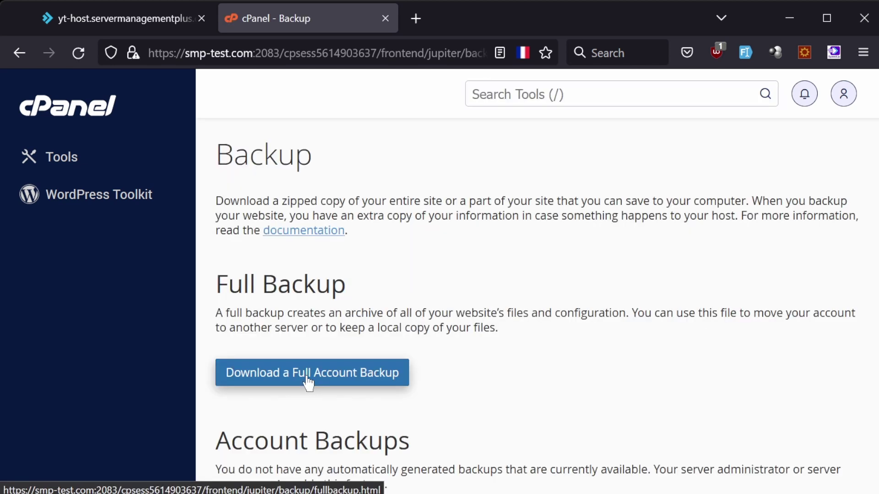
Generate a full account backup to the home directory with no completion email.
{"action": "left_click", "coordinate": [308, 382]}
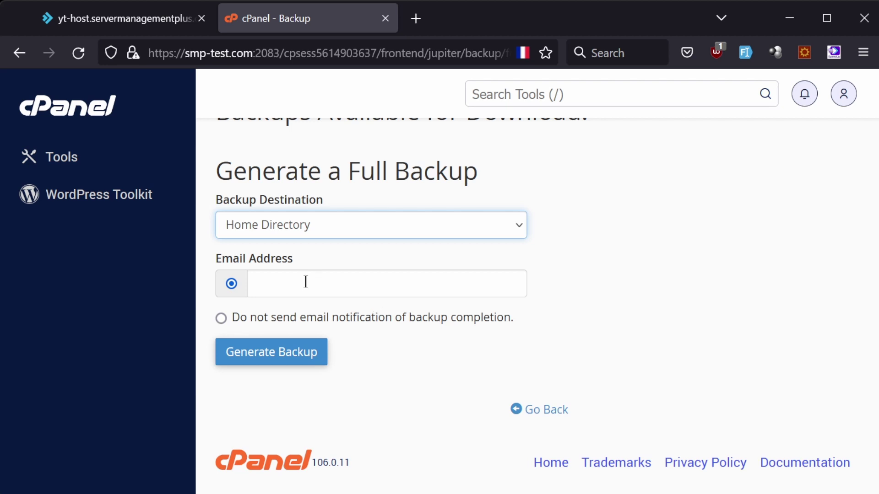
{"action": "left_click", "coordinate": [291, 323]}
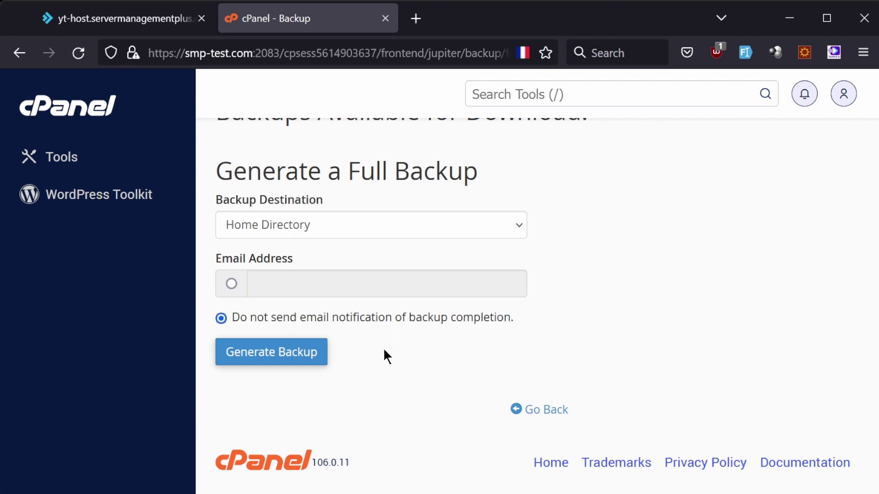
{"action": "left_click", "coordinate": [283, 355]}
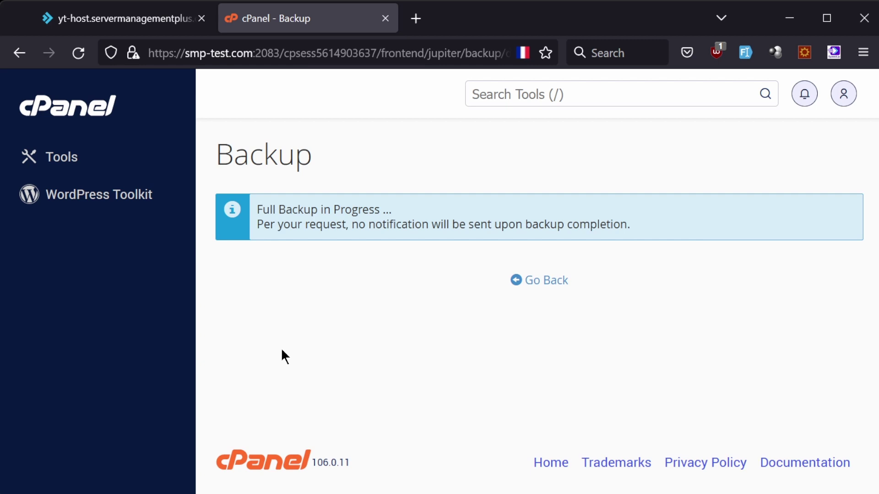
Reload the Backup page to confirm backup-12.14.2022_01-10-02_smptest.tar.gz is available for download.
{"action": "left_click", "coordinate": [549, 281]}
{"action": "left_click_drag", "start_coordinate": [622, 313], "coordinate": [174, 320]}
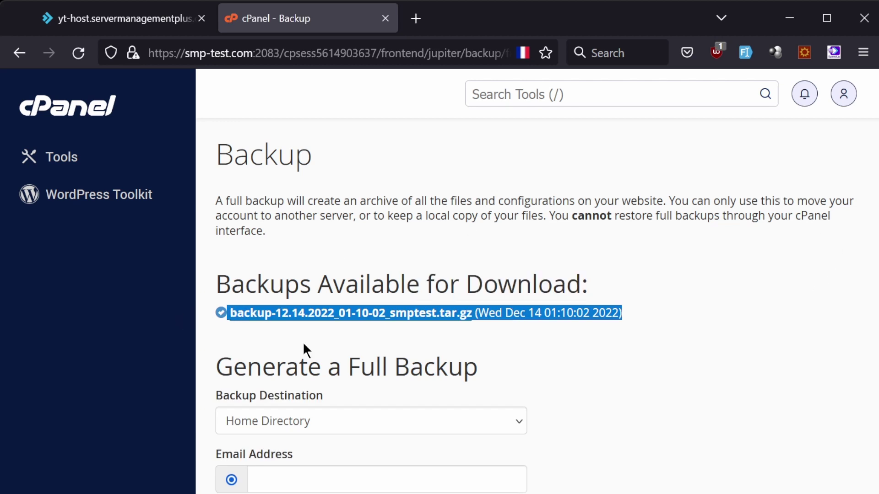
{"action": "left_click", "coordinate": [394, 338]}
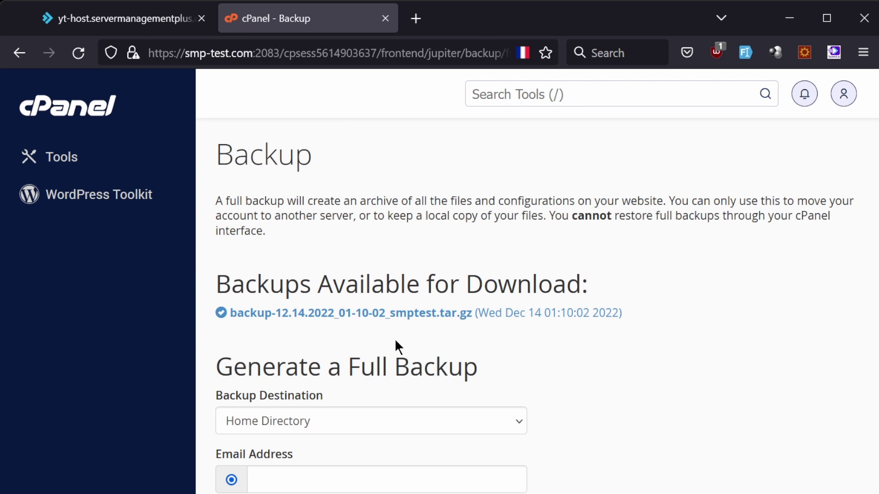
{"action": "key", "text": "slash"}
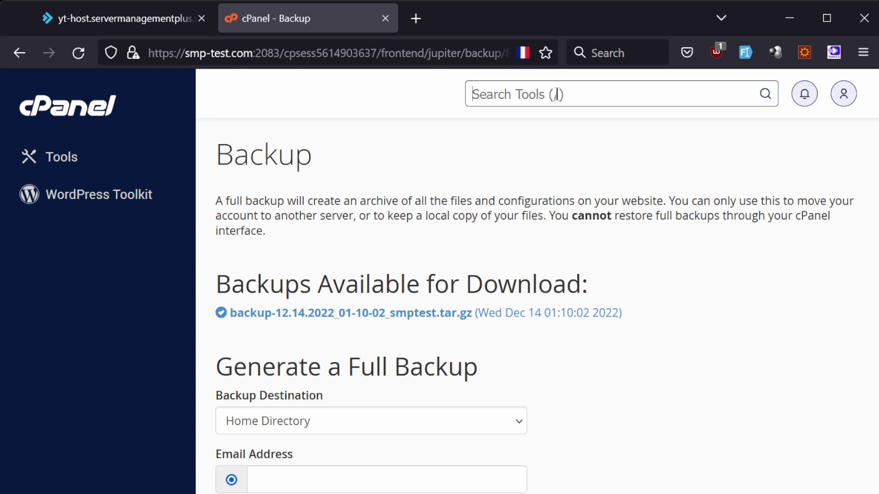
Move backup-12.14.2022_01-10-02_smptest.tar.gz into public_html in File Manager and open that folder.
{"action": "type", "text": "file ma"}
{"action": "key", "text": "Return"}
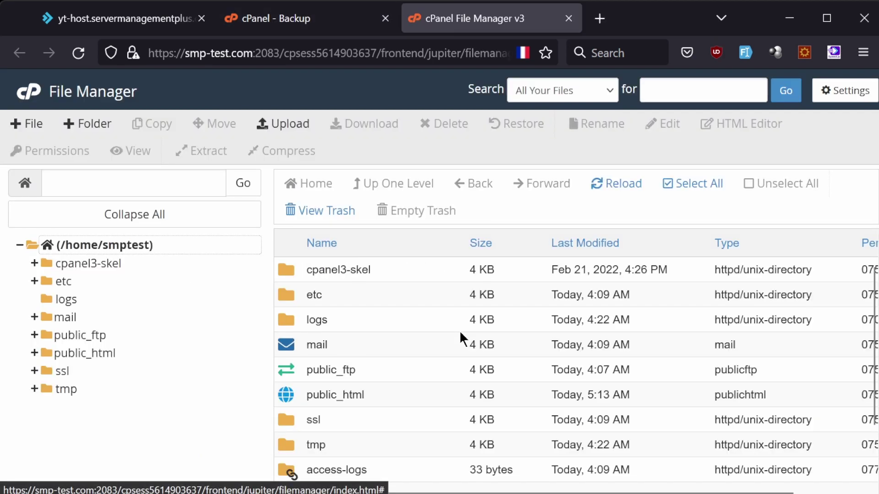
{"action": "scroll", "coordinate": [367, 455], "scroll_direction": "down", "scroll_amount": 2}
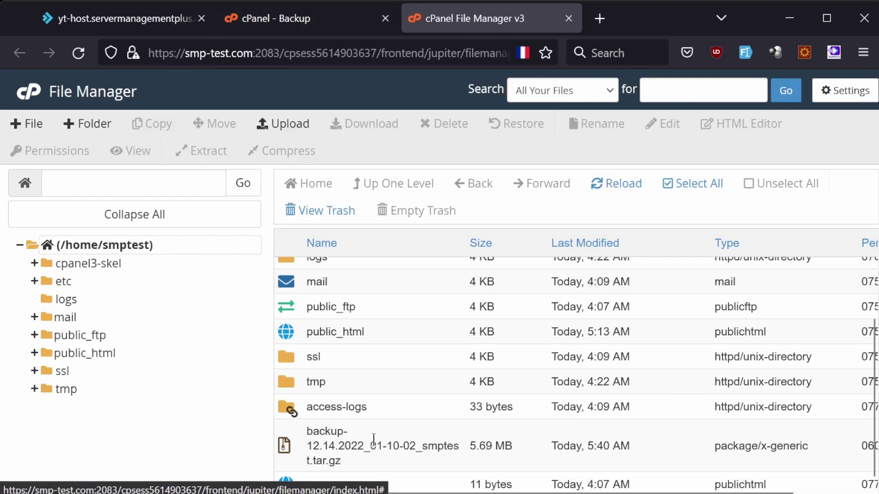
{"action": "left_click_drag", "start_coordinate": [368, 452], "coordinate": [384, 355]}
{"action": "left_click", "coordinate": [273, 452]}
{"action": "double_click", "coordinate": [283, 394]}
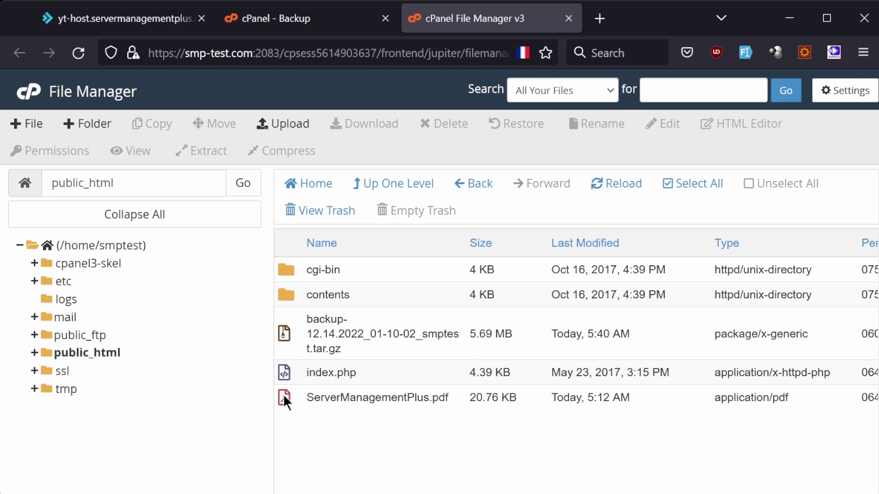
Change the backup archive's permissions from 0600 to 0644 and save.
{"action": "left_click", "coordinate": [340, 334]}
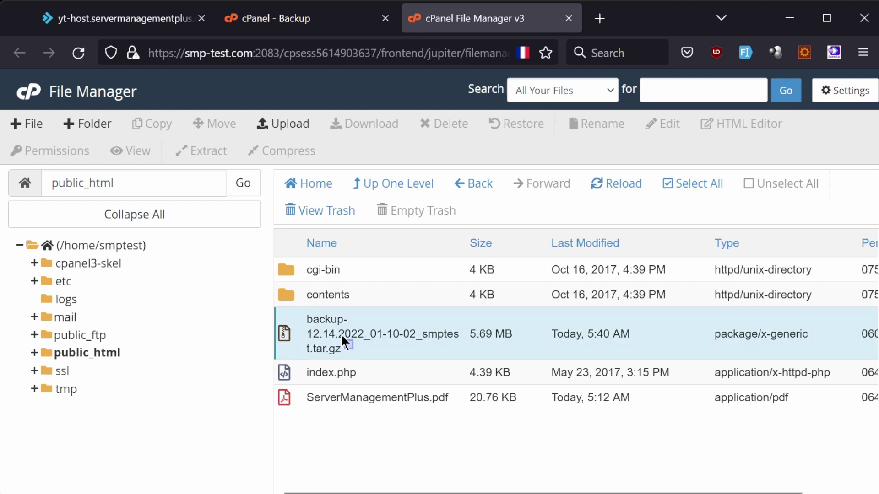
{"action": "left_click", "coordinate": [341, 338]}
{"action": "scroll", "coordinate": [811, 422], "scroll_direction": "right", "scroll_amount": 2}
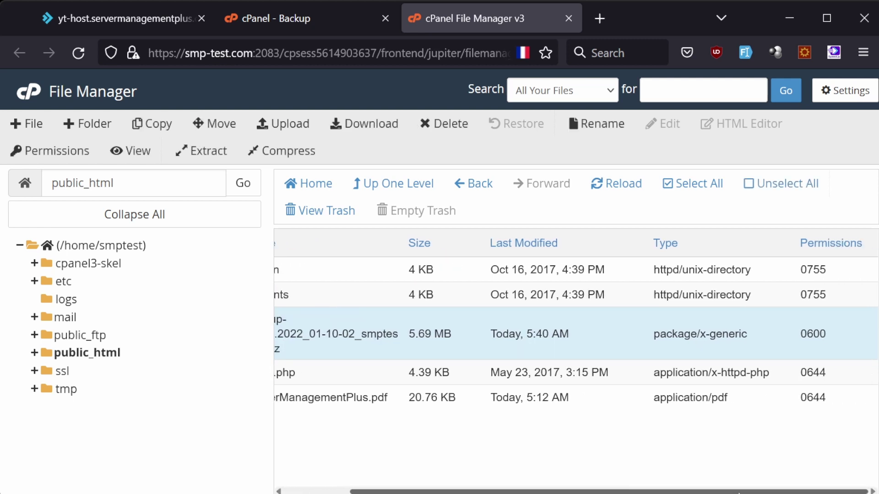
{"action": "left_click", "coordinate": [829, 335]}
{"action": "left_click_drag", "start_coordinate": [818, 324], "coordinate": [848, 323]}
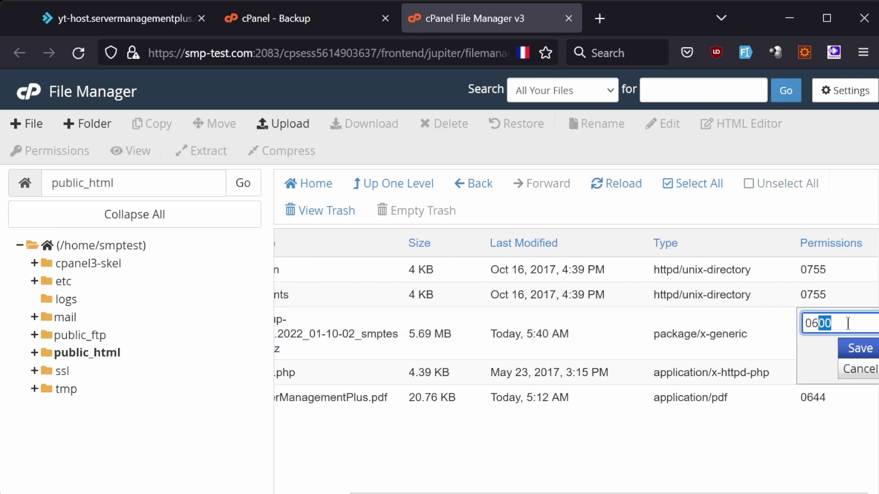
{"action": "type", "text": "44"}
{"action": "left_click", "coordinate": [860, 348]}
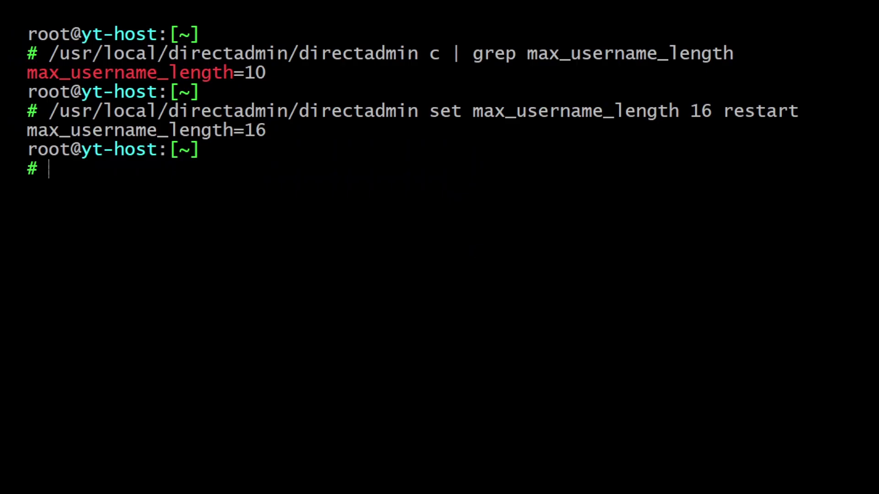
Create a cpanel_backups folder in /home/admin and list the directory.
{"action": "key", "text": "ctrl+l"}
{"action": "type", "text": "cd /home/admin/"}
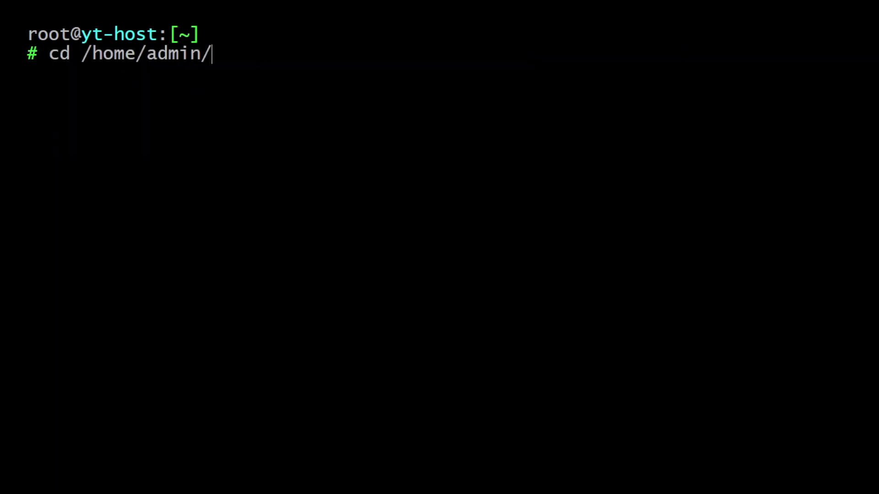
{"action": "key", "text": "Return"}
{"action": "type", "text": "mkdir cpanel_backups"}
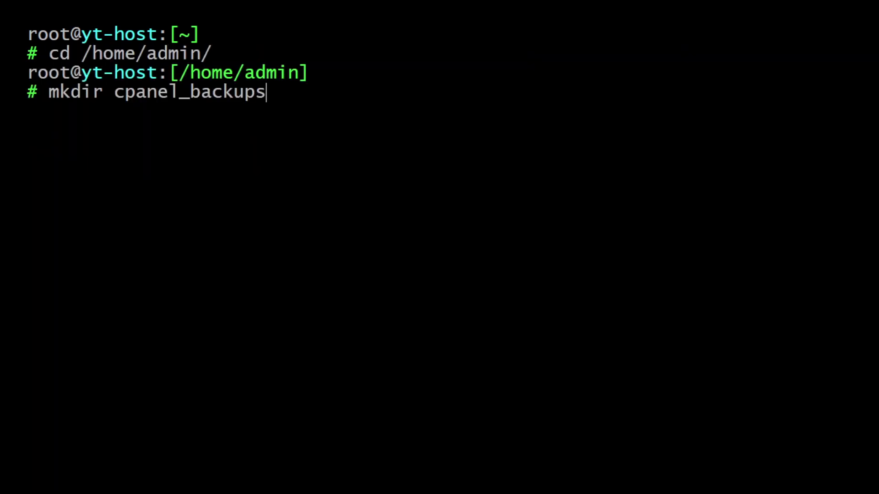
{"action": "key", "text": "Return"}
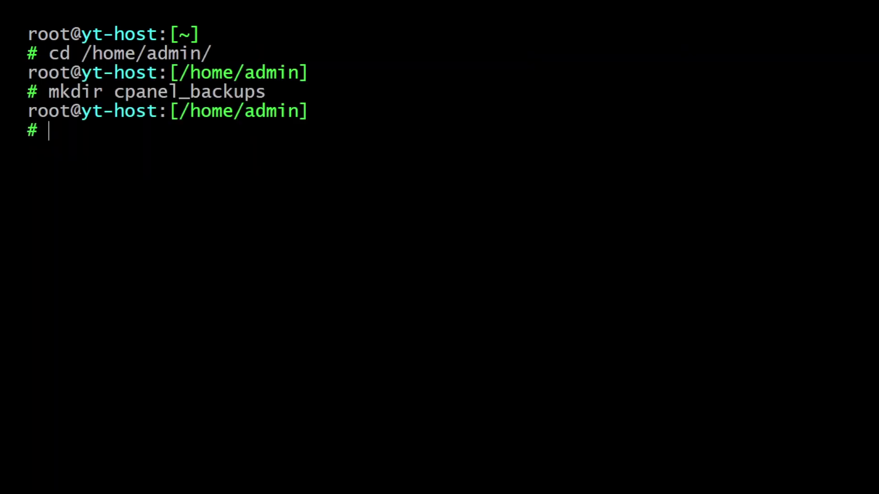
{"action": "type", "text": "ll"}
{"action": "key", "text": "Return"}
Make admin:admin the owner of cpanel_backups and work inside it.
{"action": "type", "text": "chown admin:admin cpanel_backups/"}
{"action": "key", "text": "Return"}
{"action": "type", "text": "cd cpanel_backups/"}
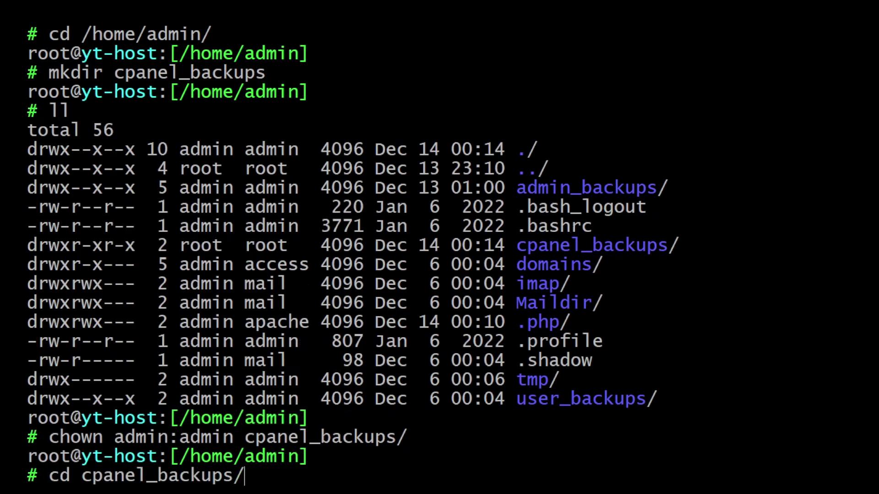
{"action": "key", "text": "Return"}
{"action": "key", "text": "ctrl+l"}
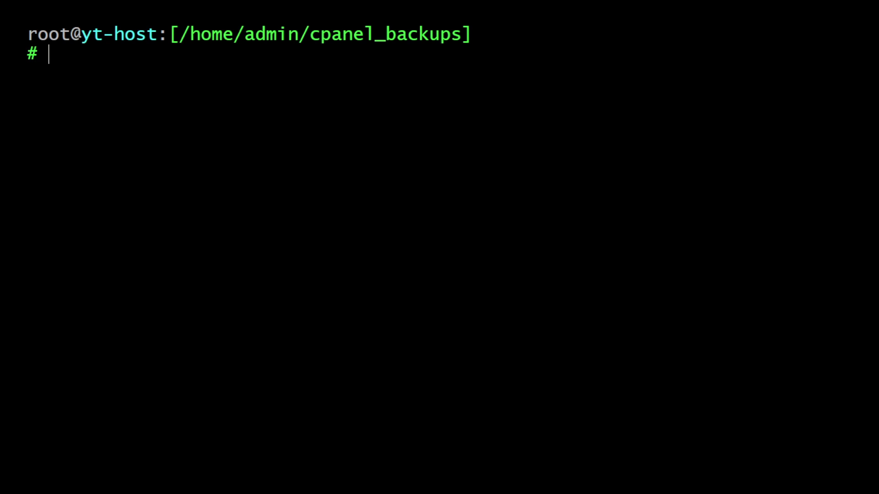
{"action": "type", "text": "wget http://smp-test.com/"}
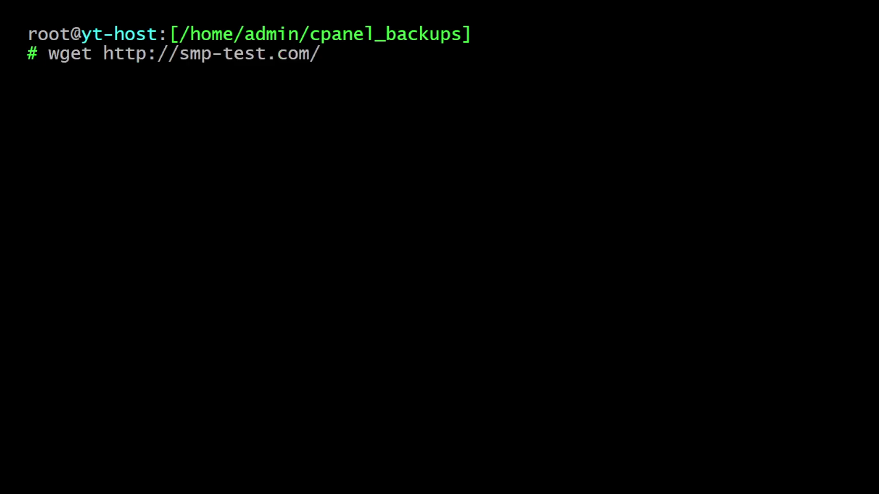
{"action": "right_click", "coordinate": [536, 108]}
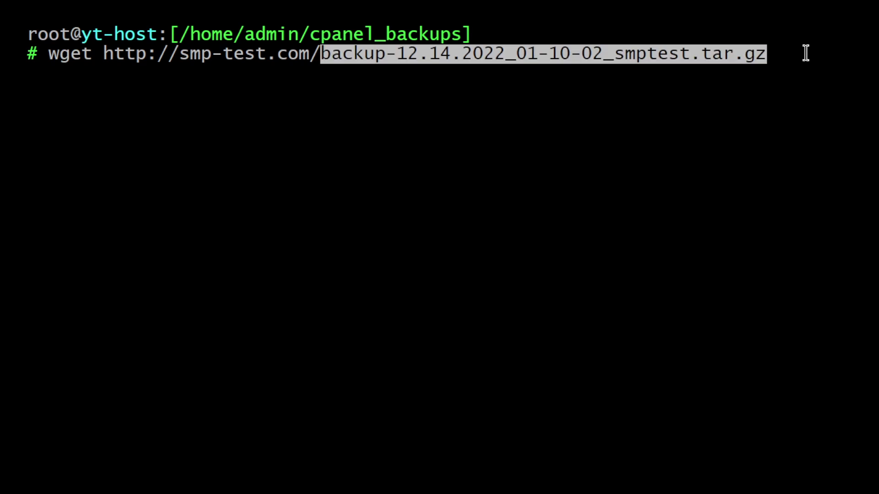
{"action": "key", "text": "Return"}
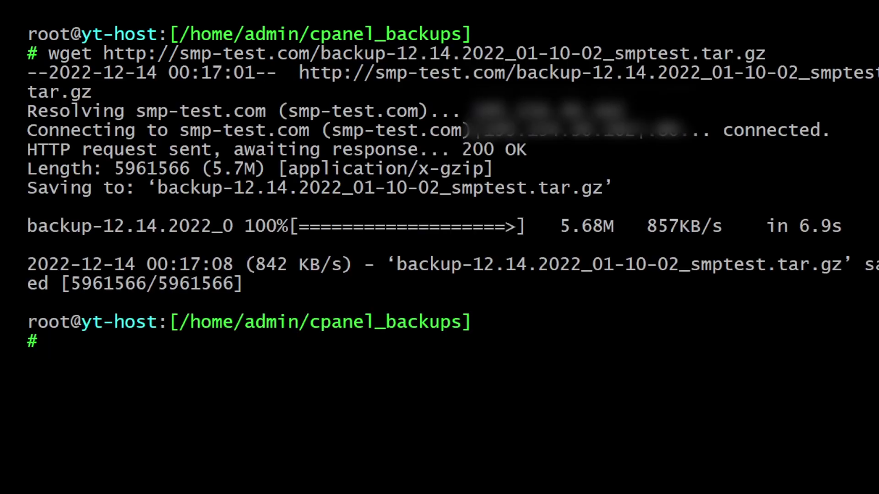
{"action": "type", "text": "ls -l"}
{"action": "key", "text": "Return"}
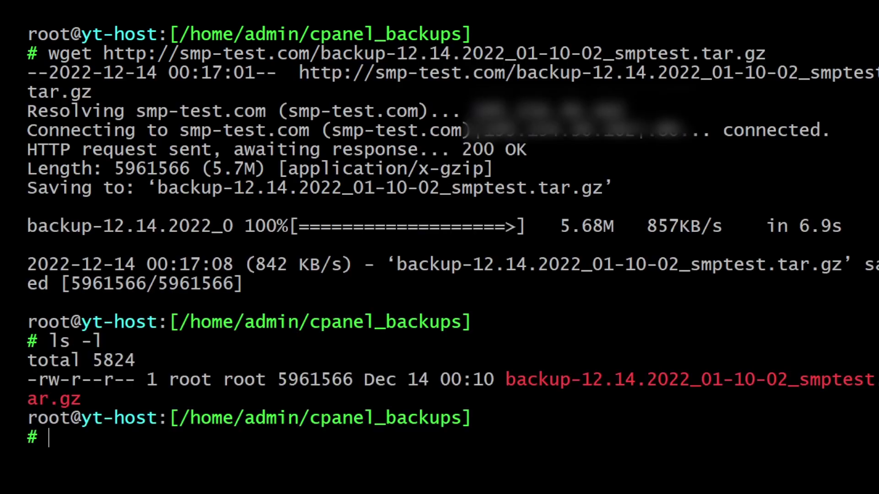
Rename the downloaded archive to cpmove-smptest.tar.gz and confirm with ls.
{"action": "double_click", "coordinate": [509, 380]}
{"action": "key", "text": "ctrl+c"}
{"action": "left_click", "coordinate": [524, 424]}
{"action": "type", "text": "mv"}
{"action": "key", "text": "shift+Insert"}
{"action": "type", "text": "cpmove"}
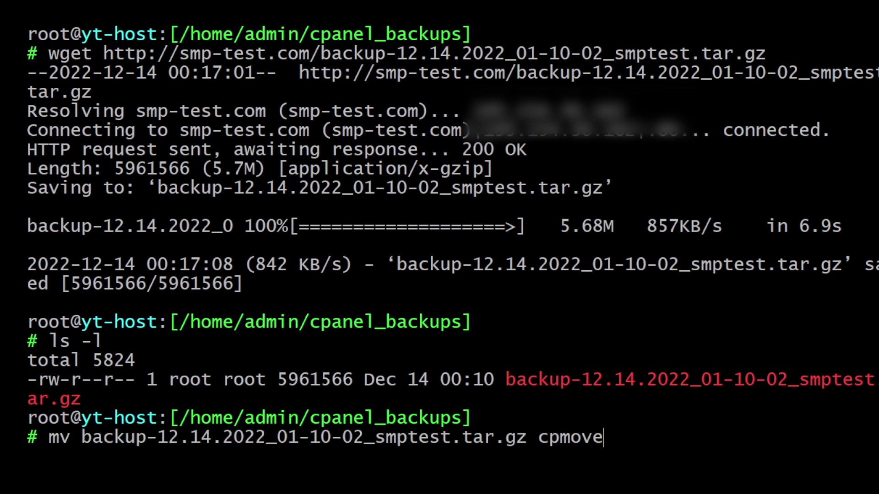
{"action": "type", "text": "-smptest.t"}
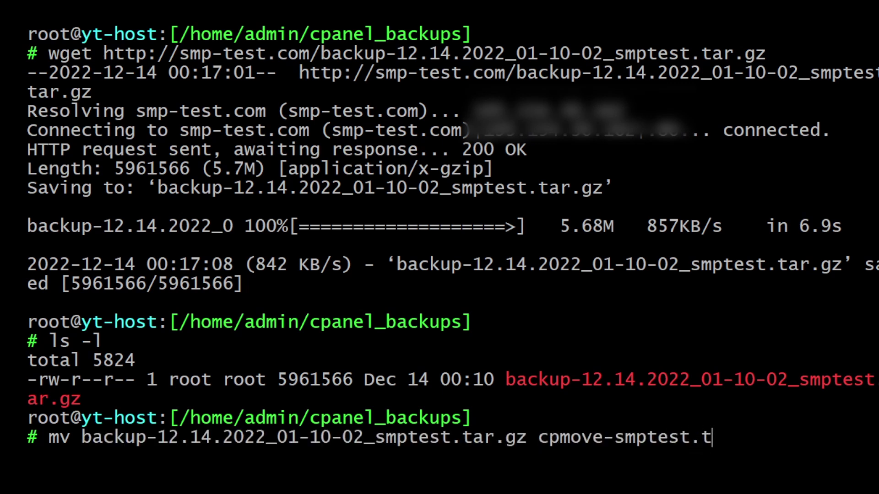
{"action": "type", "text": "ar.gz"}
{"action": "key", "text": "Return"}
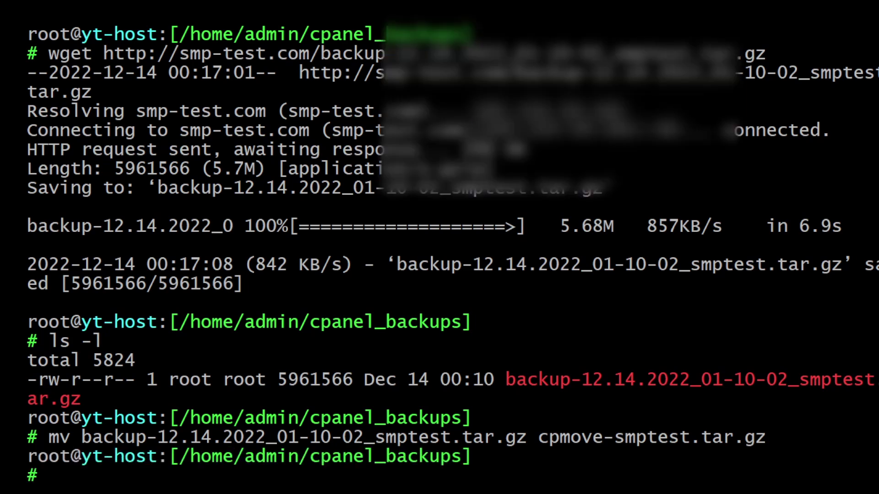
{"action": "type", "text": "ls"}
{"action": "key", "text": "Return"}
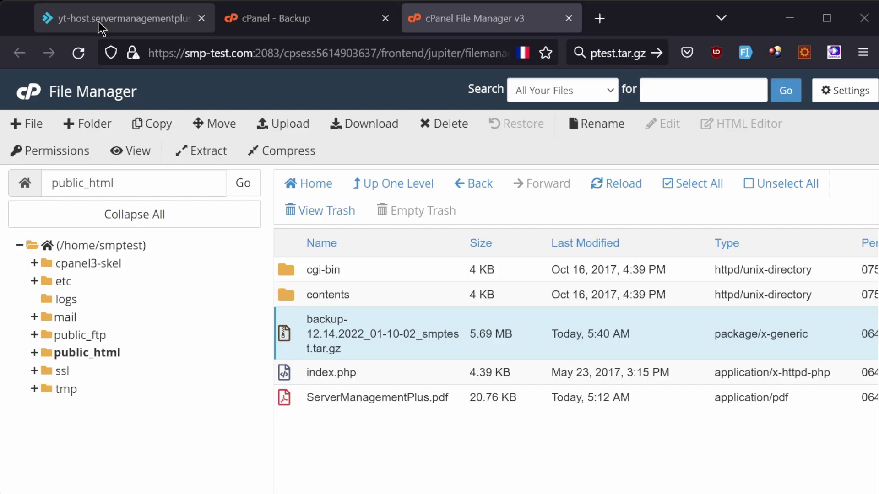
Start an Admin Backup/Transfer restore with the path /home/admin/cpanel_backups.
{"action": "left_click", "coordinate": [98, 21]}
{"action": "left_click", "coordinate": [33, 202]}
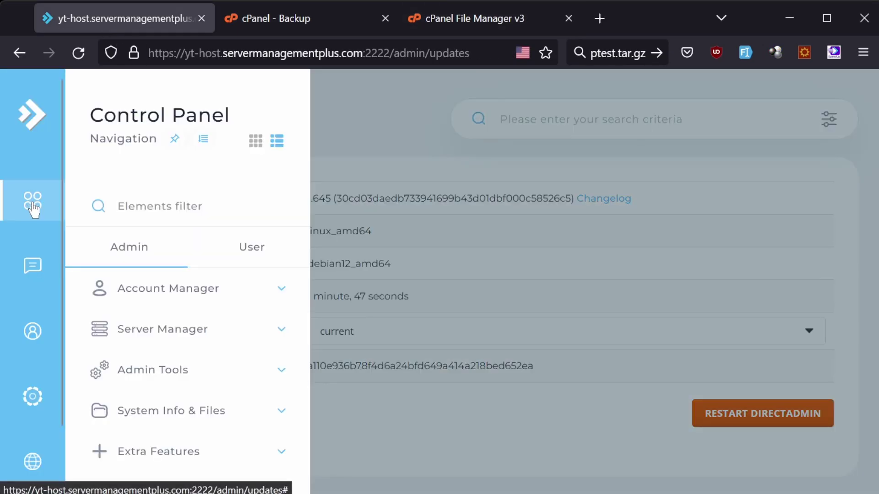
{"action": "left_click", "coordinate": [168, 369]}
{"action": "left_click", "coordinate": [196, 416]}
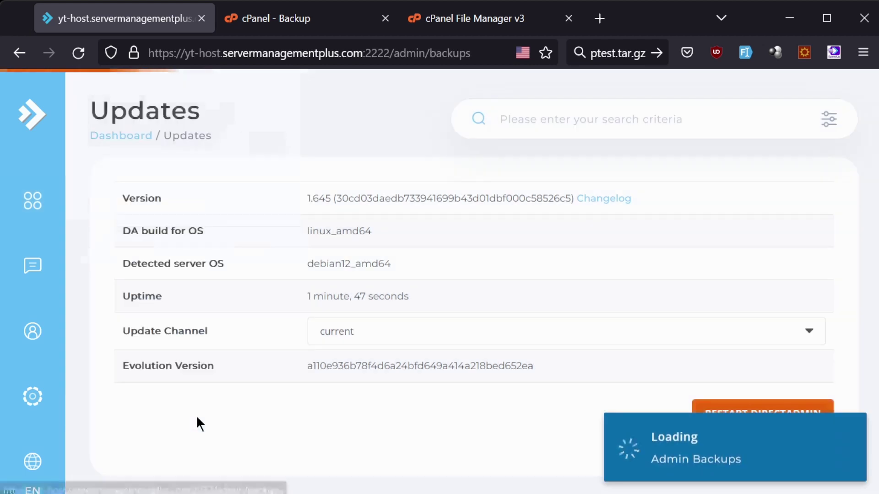
{"action": "left_click", "coordinate": [285, 188]}
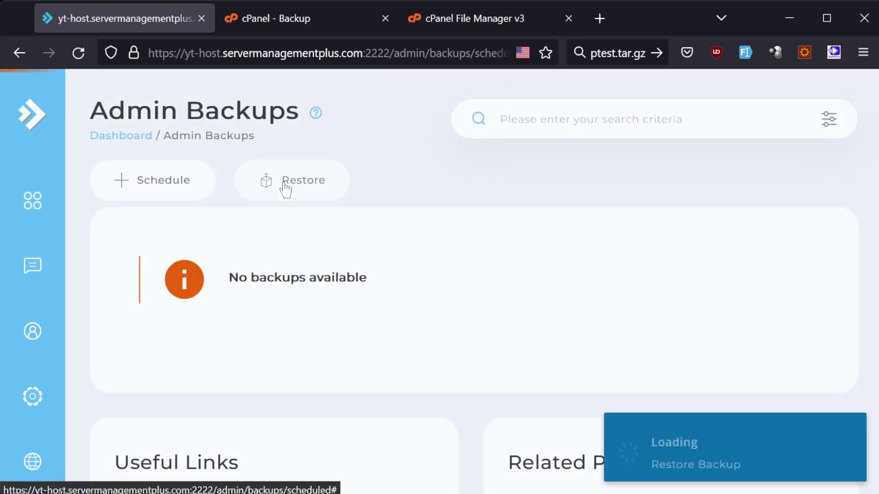
{"action": "type", "text": "/home/admin/cpanel_backups"}
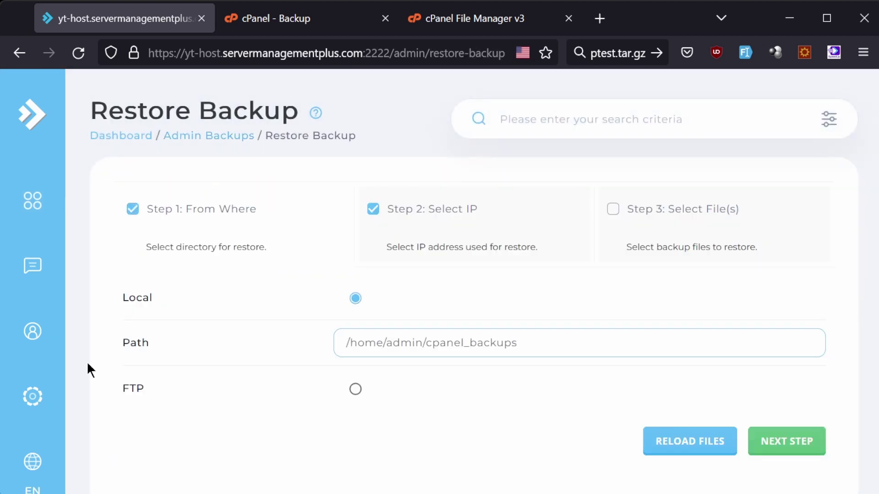
Step through to the file list, select cpmove-smptest.tar.gz and start the restore.
{"action": "left_click", "coordinate": [801, 442]}
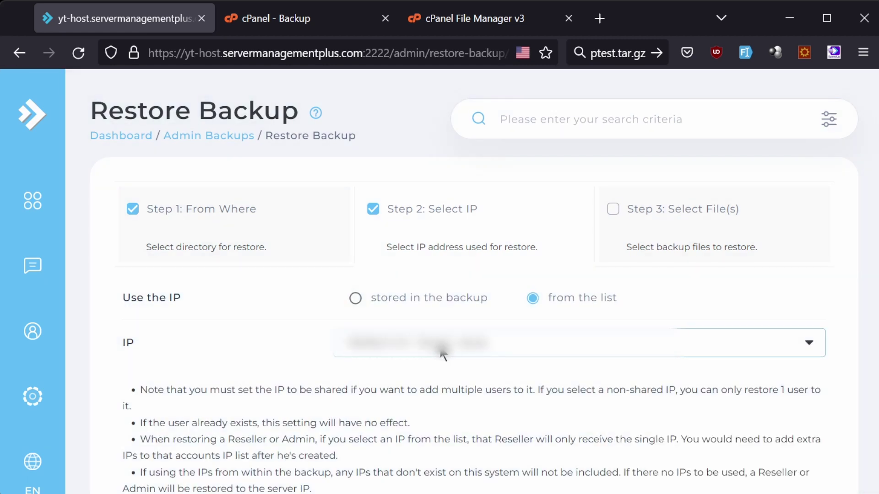
{"action": "scroll", "coordinate": [438, 346], "scroll_direction": "down", "scroll_amount": 3}
{"action": "left_click", "coordinate": [803, 388]}
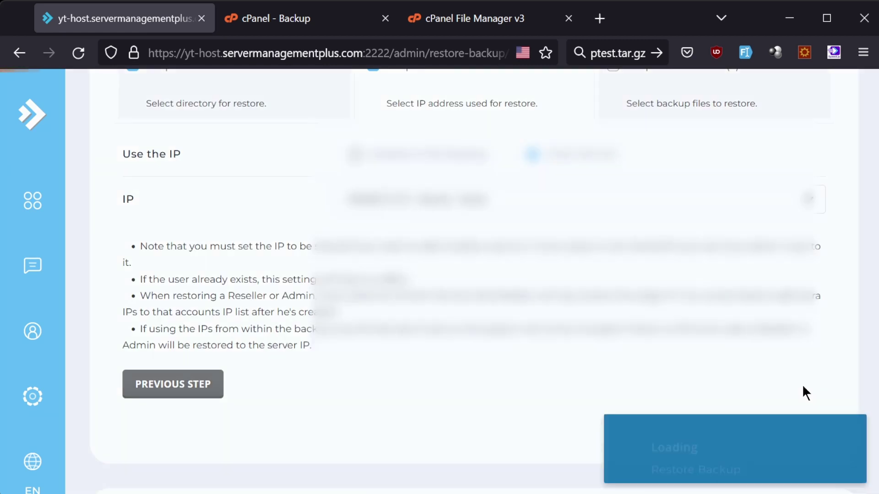
{"action": "left_click", "coordinate": [353, 319]}
{"action": "left_click", "coordinate": [374, 411]}
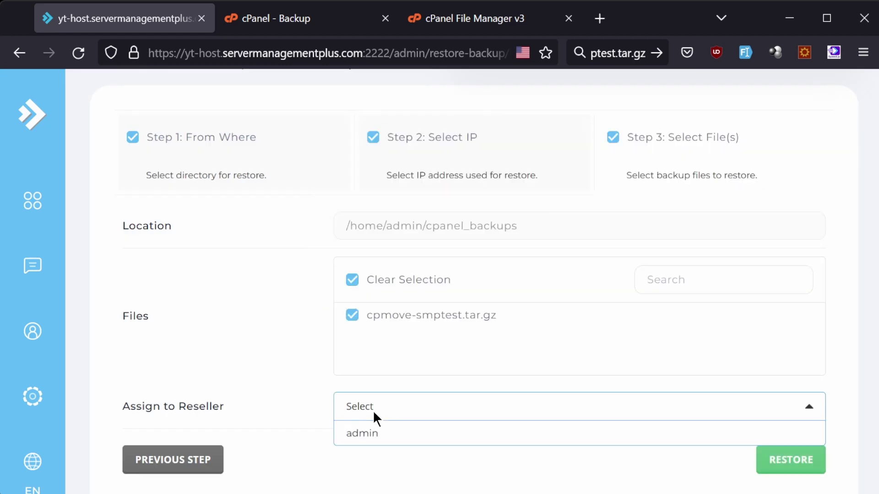
{"action": "left_click", "coordinate": [372, 410]}
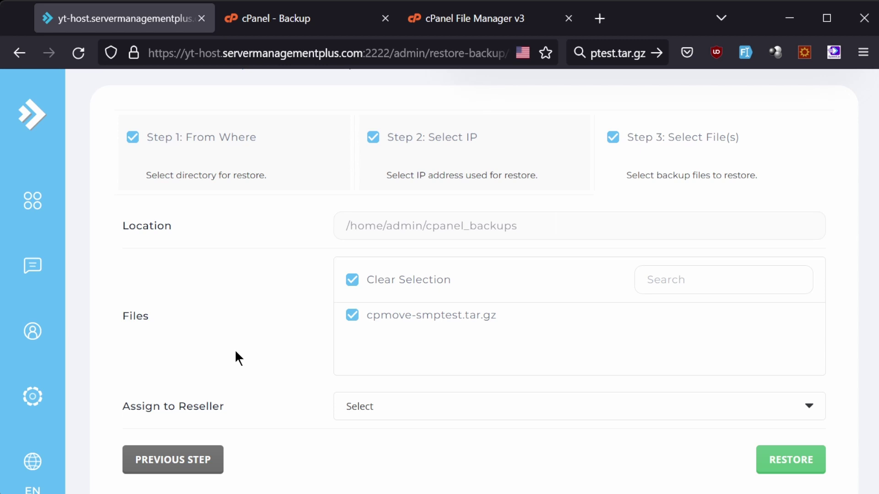
{"action": "left_click", "coordinate": [801, 461]}
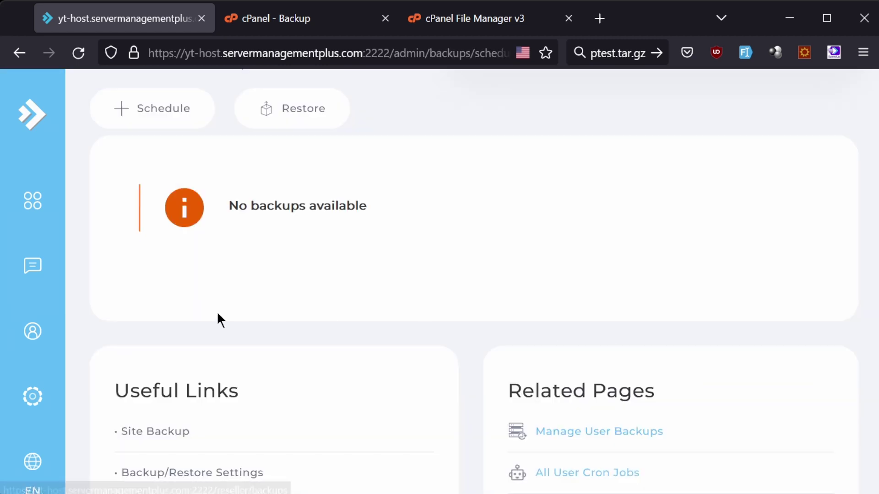
Read the files-restored message in DirectAdmin's admin messages.
{"action": "mouse_move", "coordinate": [54, 287]}
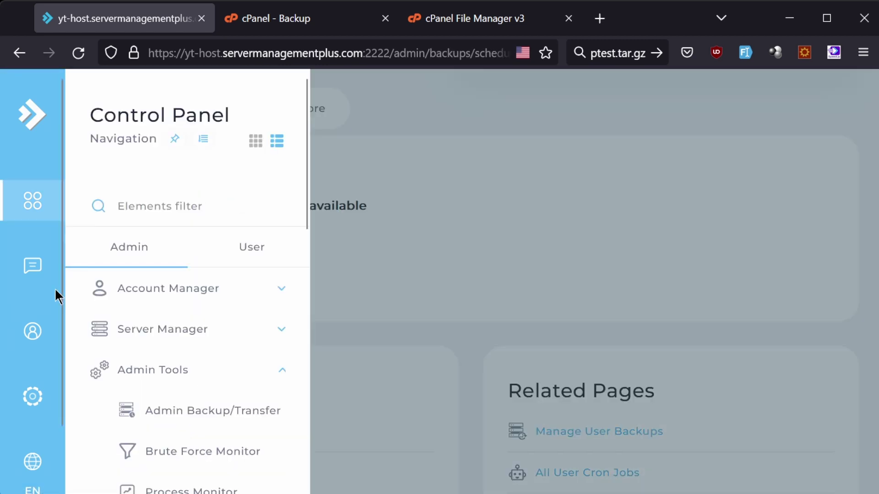
{"action": "left_click", "coordinate": [38, 270]}
{"action": "left_click_drag", "start_coordinate": [181, 347], "coordinate": [424, 347]}
{"action": "left_click", "coordinate": [346, 394]}
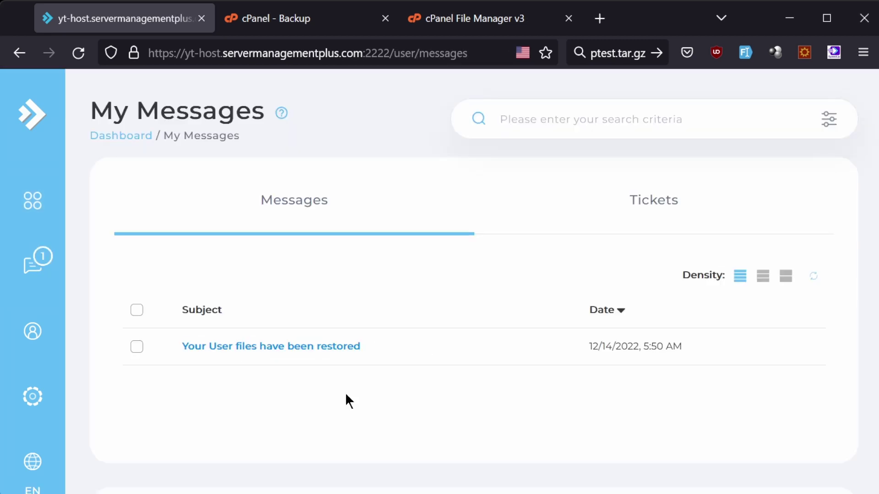
Show all users under Account Manager and find smptest with domain smp-test.com.
{"action": "mouse_move", "coordinate": [13, 197]}
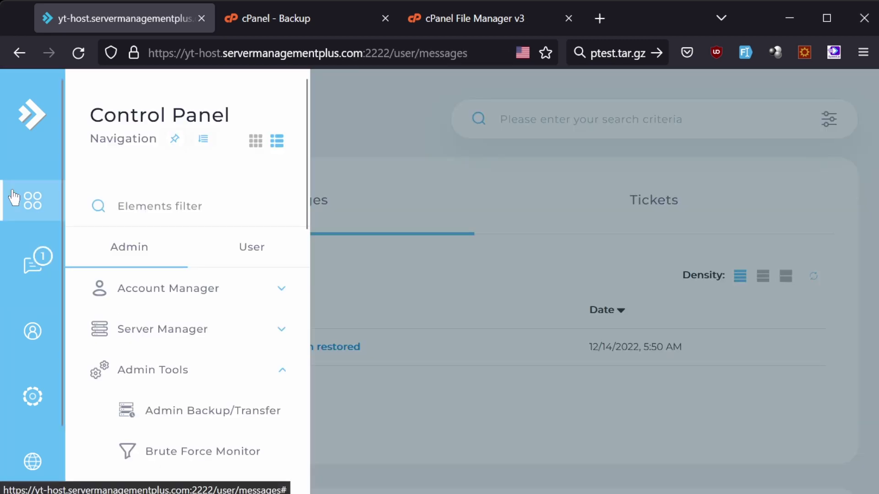
{"action": "left_click", "coordinate": [190, 281]}
{"action": "left_click", "coordinate": [199, 372]}
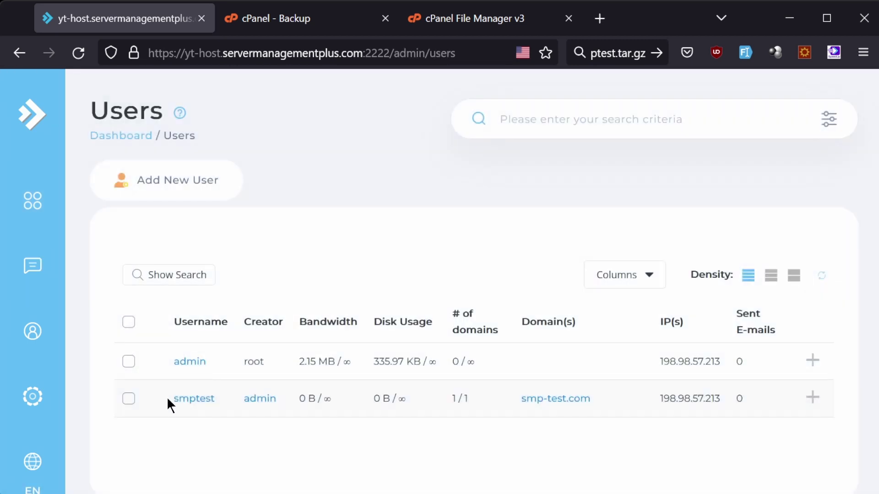
{"action": "left_click_drag", "start_coordinate": [166, 397], "coordinate": [219, 396]}
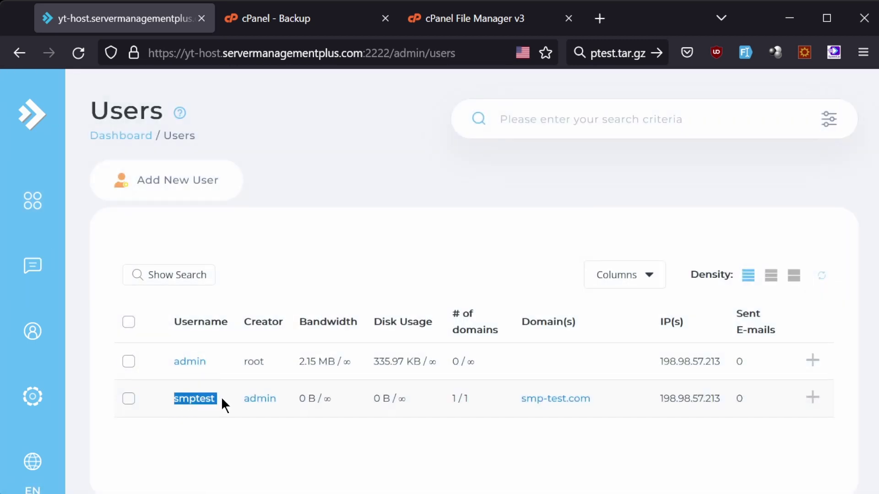